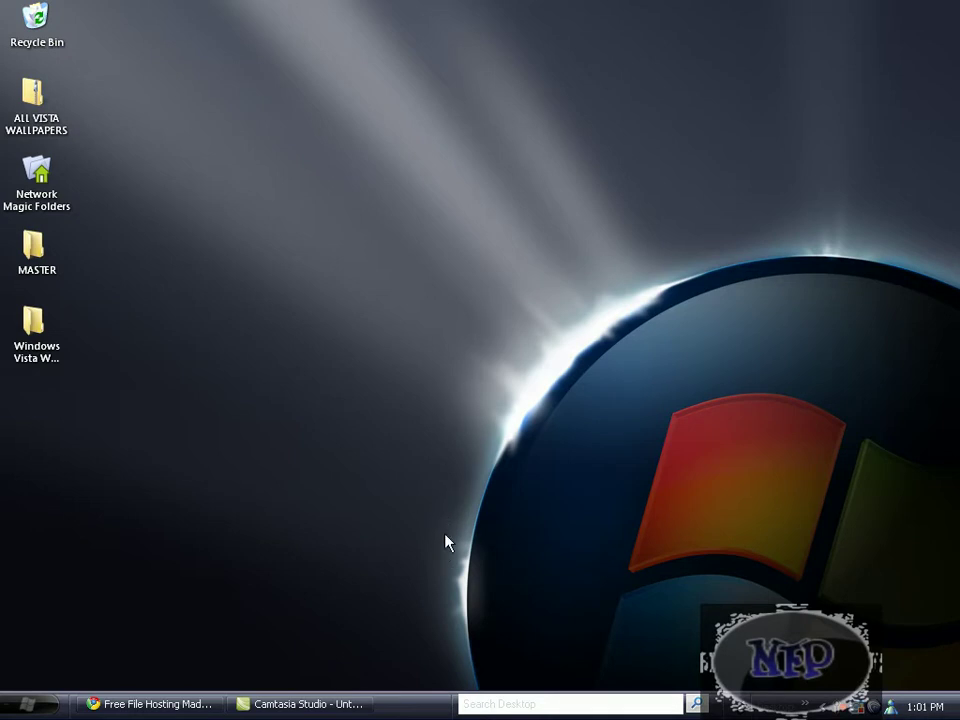
- Switch to Chrome, copy the MediaFire sharing URL of the uploaded wallpapers and load it in the same tab, then minimize the browser
click(171, 703)
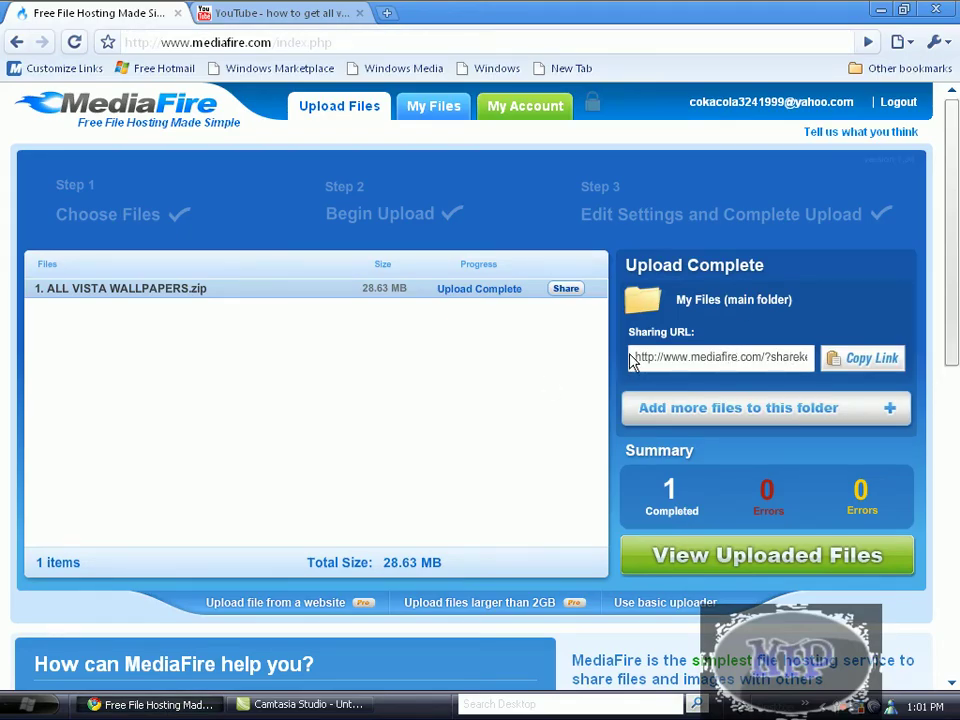
drag(634, 357, 816, 346)
right_click(776, 355)
click(787, 382)
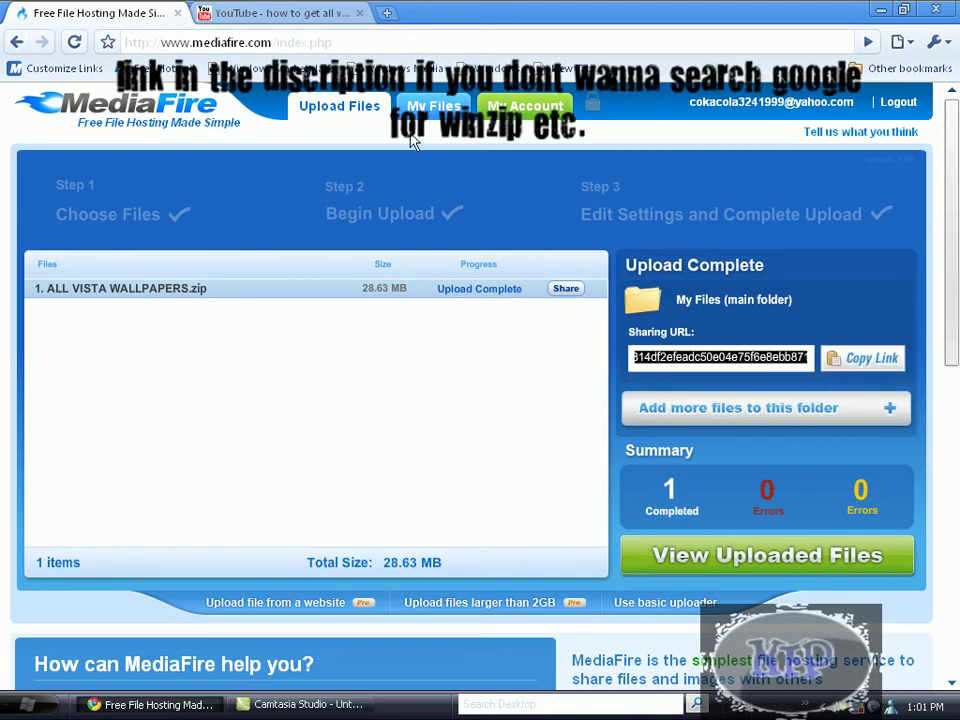
click(373, 43)
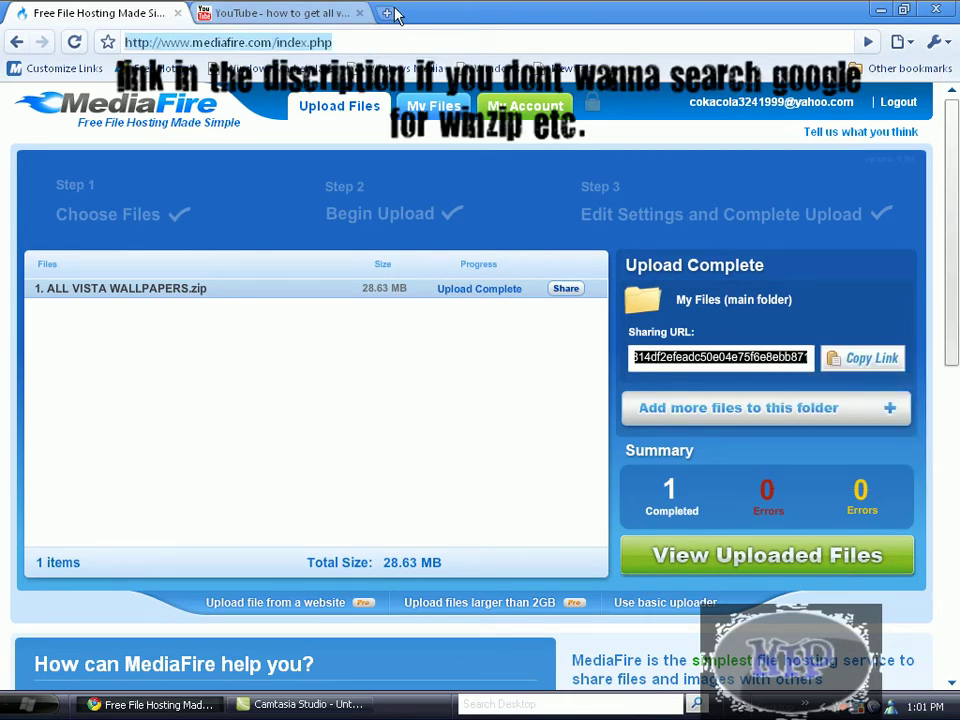
key(ctrl+v)
key(Return)
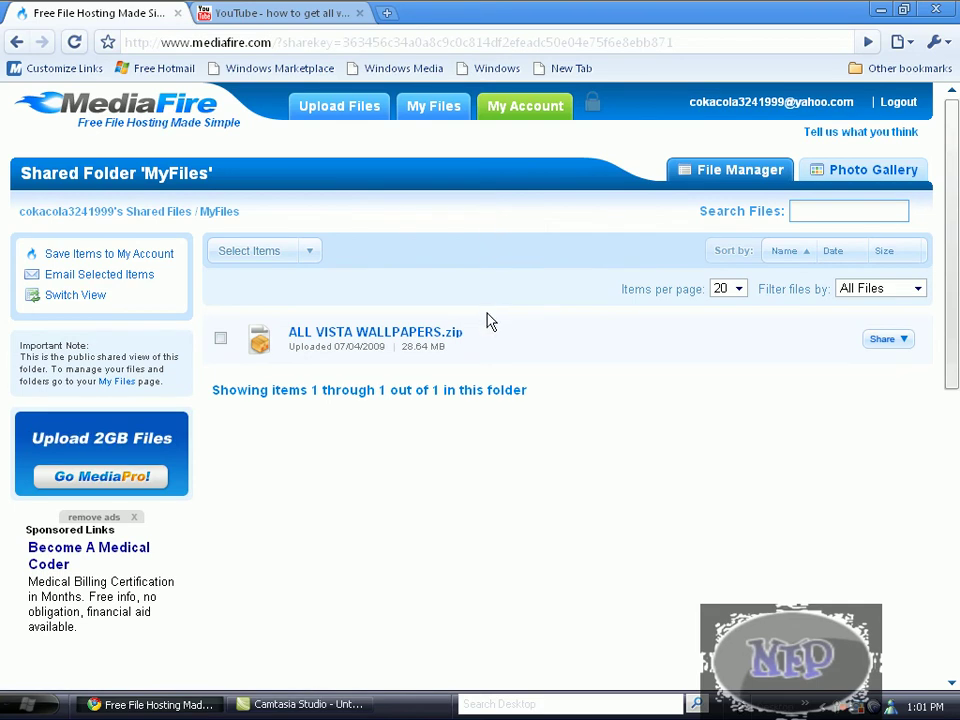
click(886, 12)
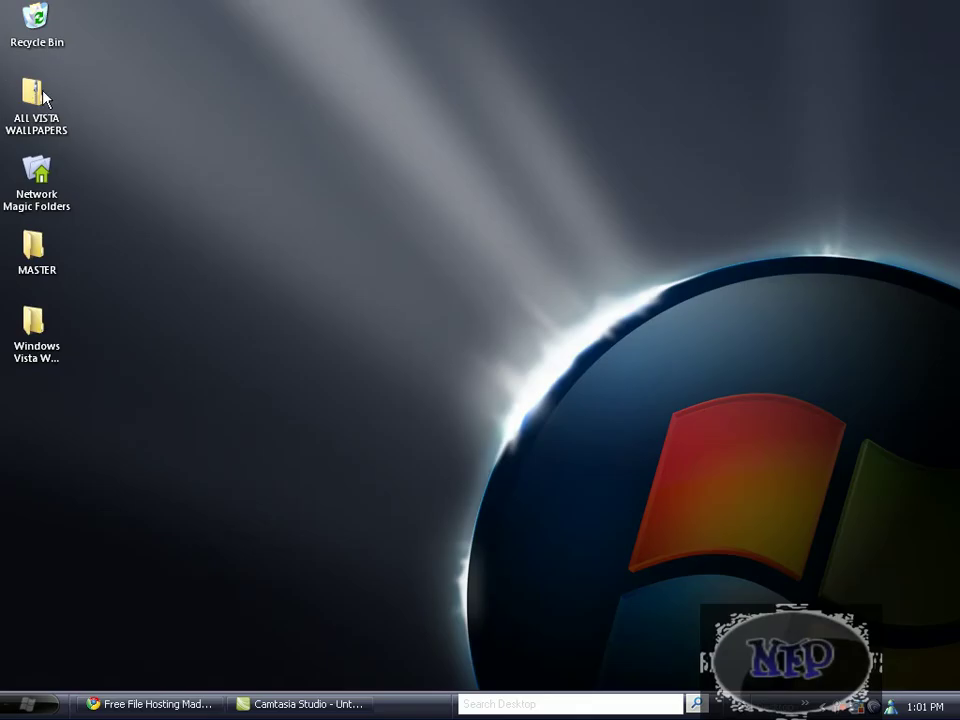
- Move the ALL VISTA WALLPAPERS archive to the middle of the desktop and open it in the WinZip evaluation version
drag(40, 95, 477, 247)
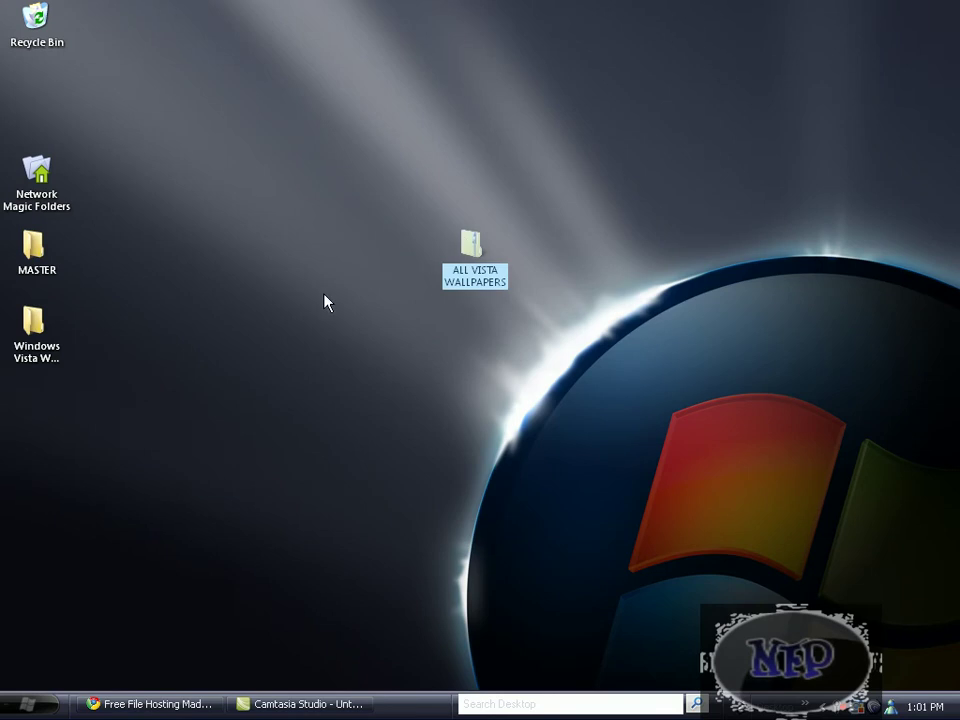
double_click(474, 241)
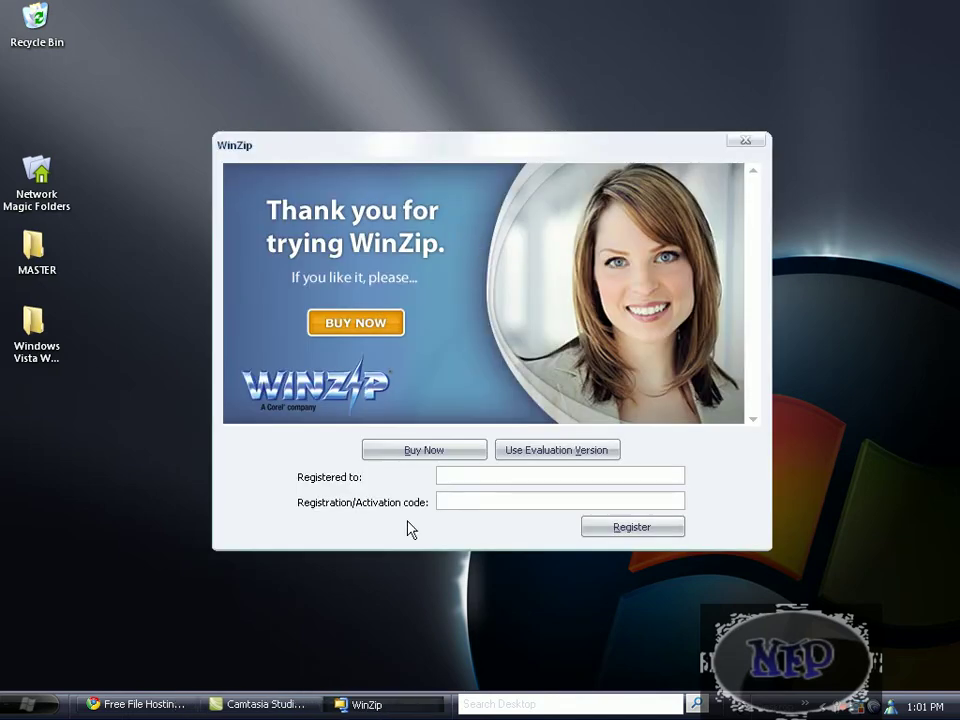
click(529, 452)
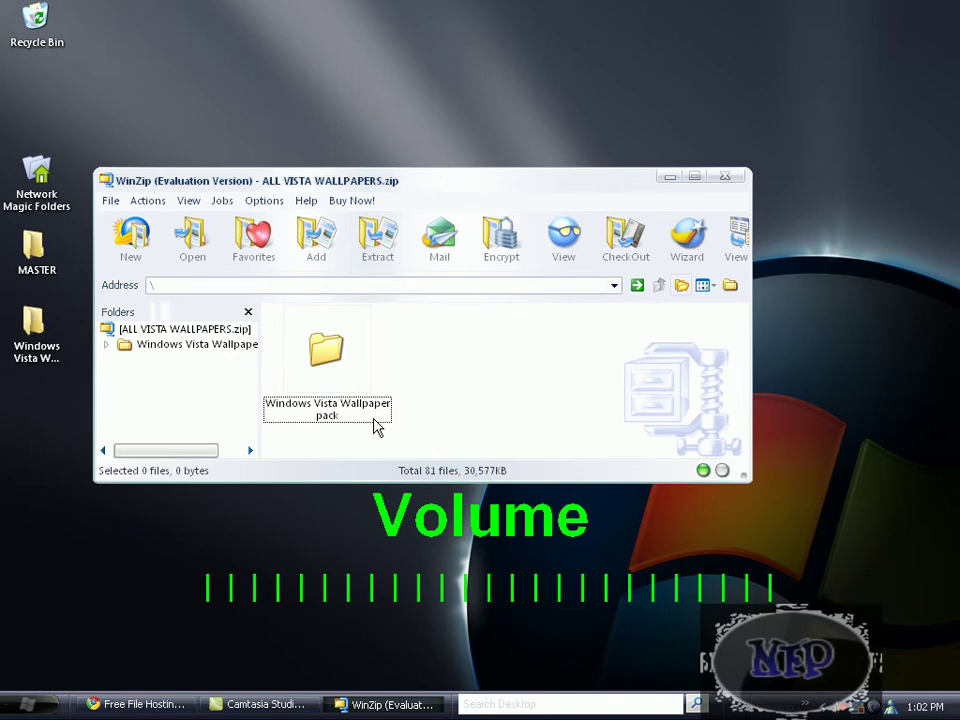
- Extract the archive's contents to the Desktop, overwriting all existing files, and close the resulting folder window and WinZip
click(379, 243)
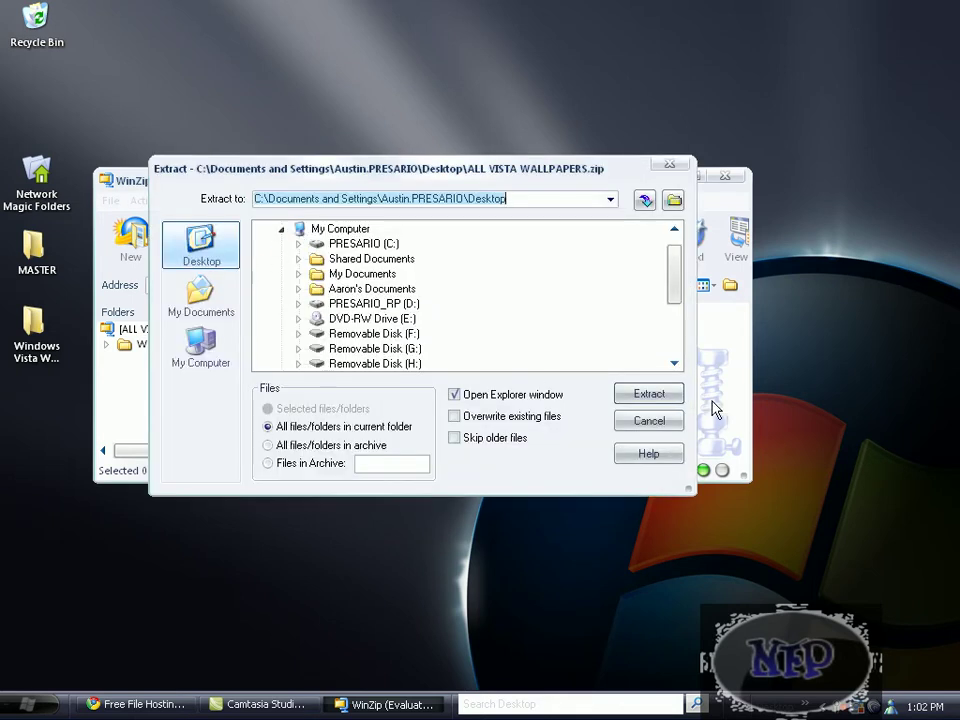
click(643, 393)
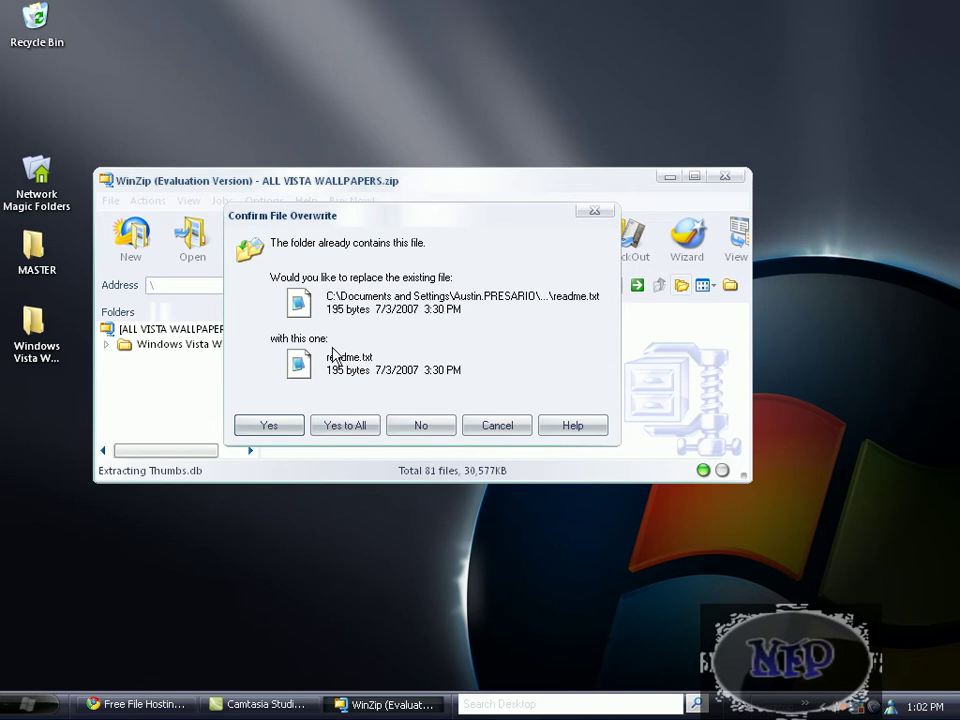
click(345, 424)
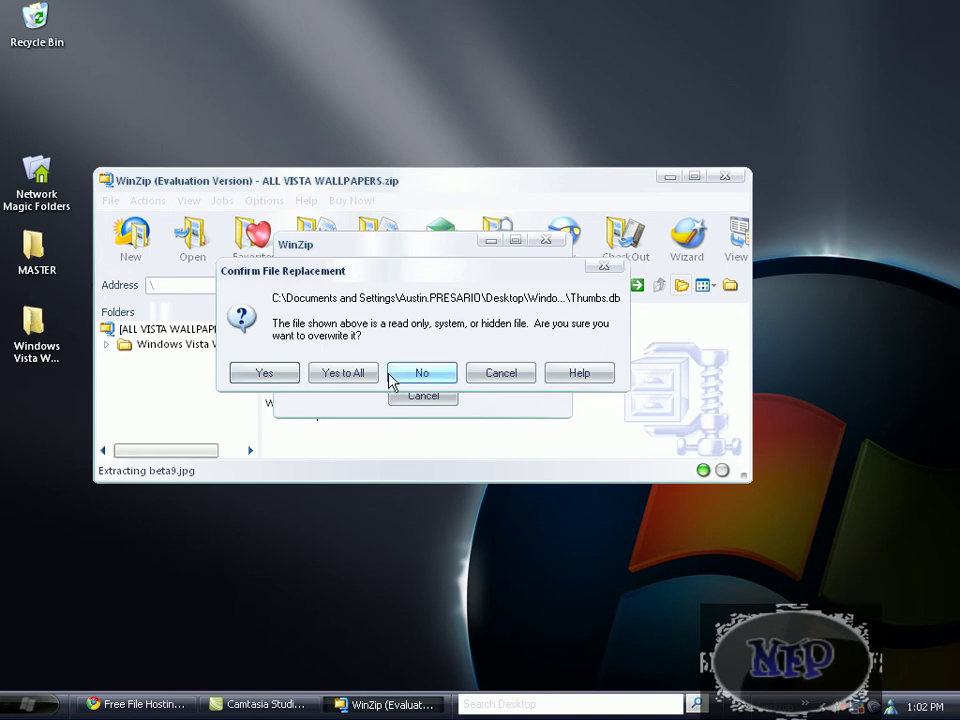
click(362, 378)
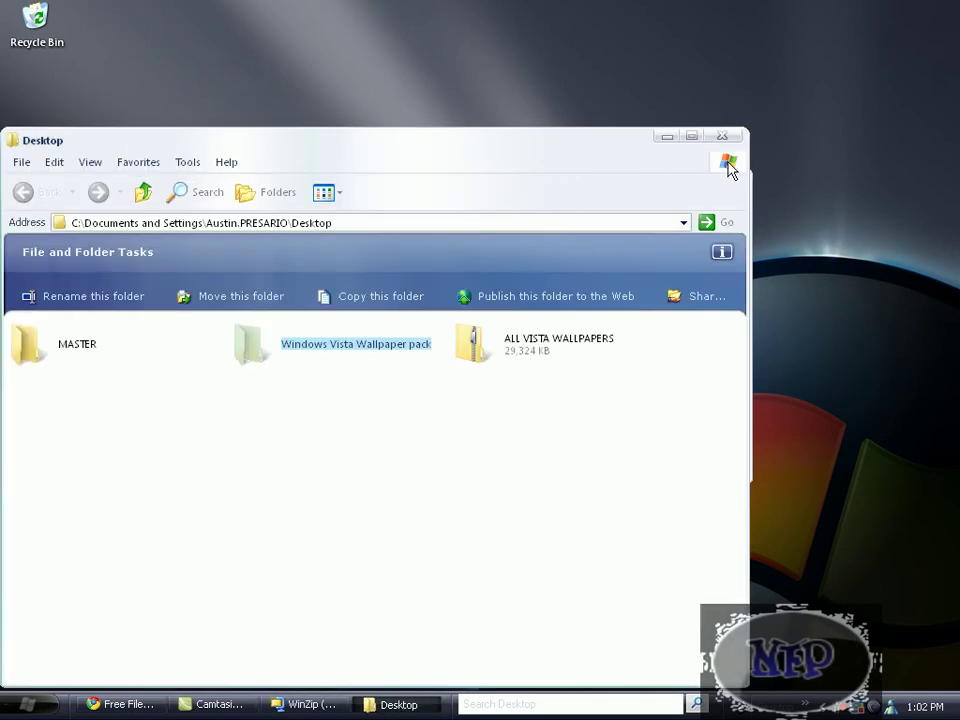
click(724, 137)
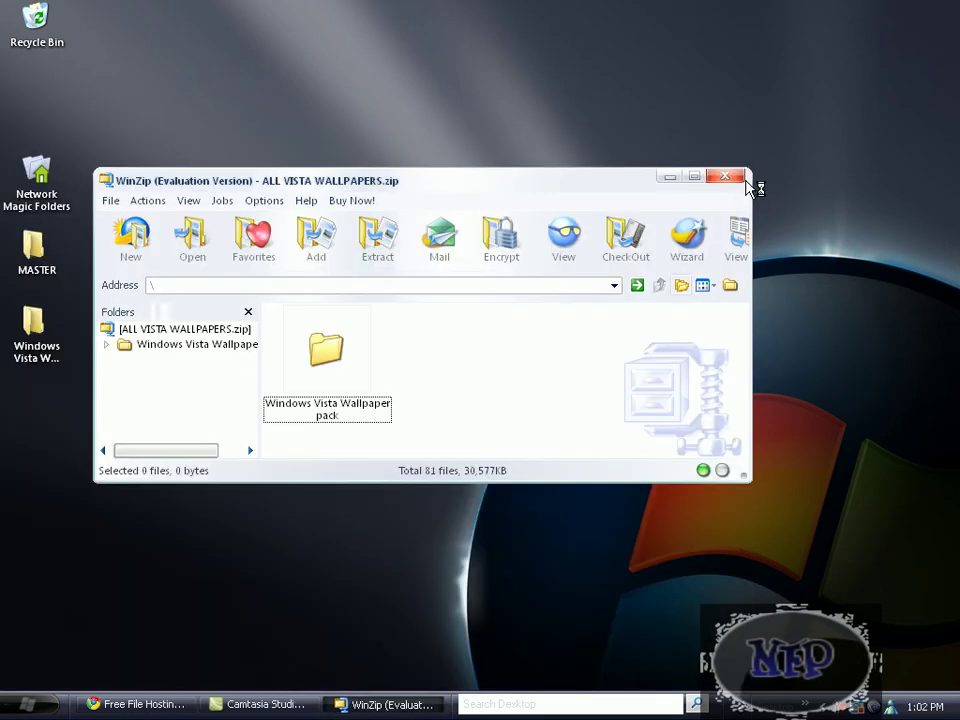
click(740, 178)
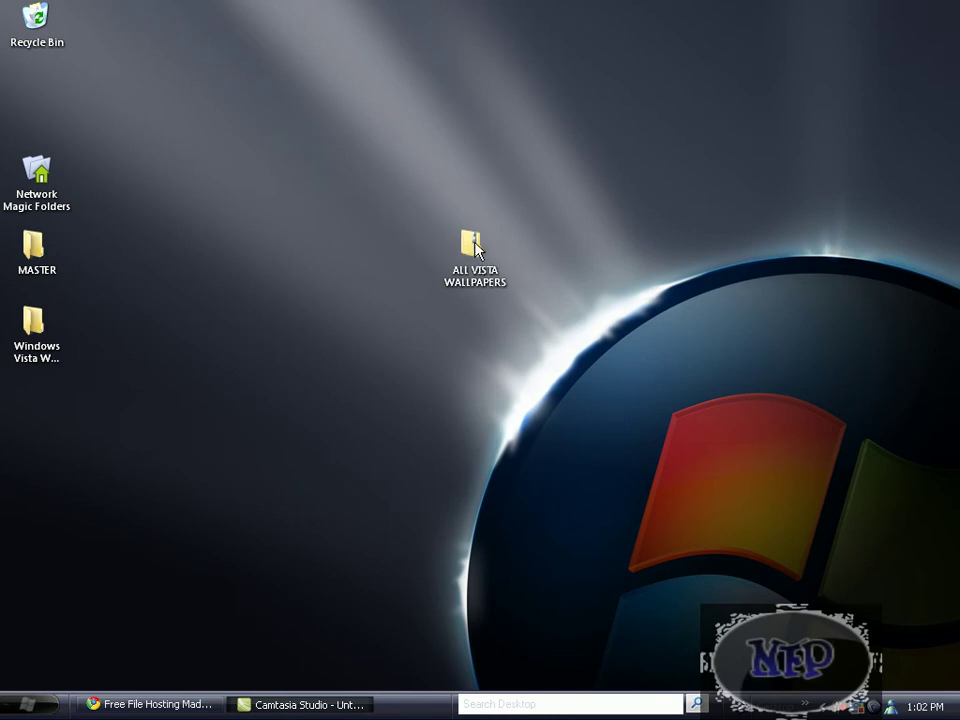
- Return the zip archive to its place among the desktop icons, and move the Windows Vista Wallpaper pack folder mid-desktop and open it
drag(474, 250, 36, 96)
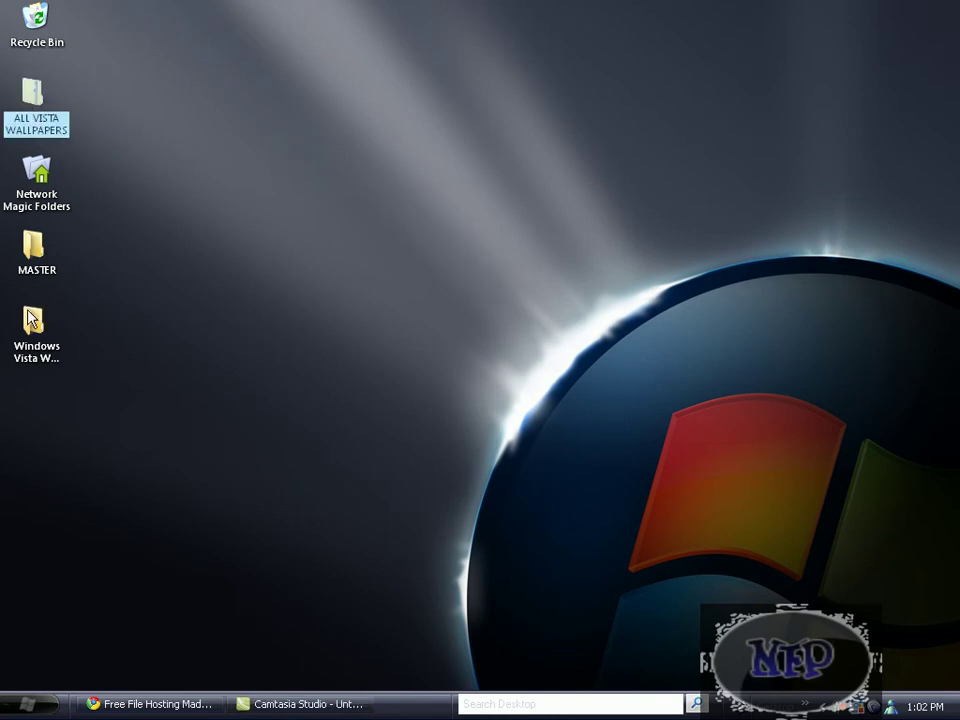
drag(30, 318, 468, 320)
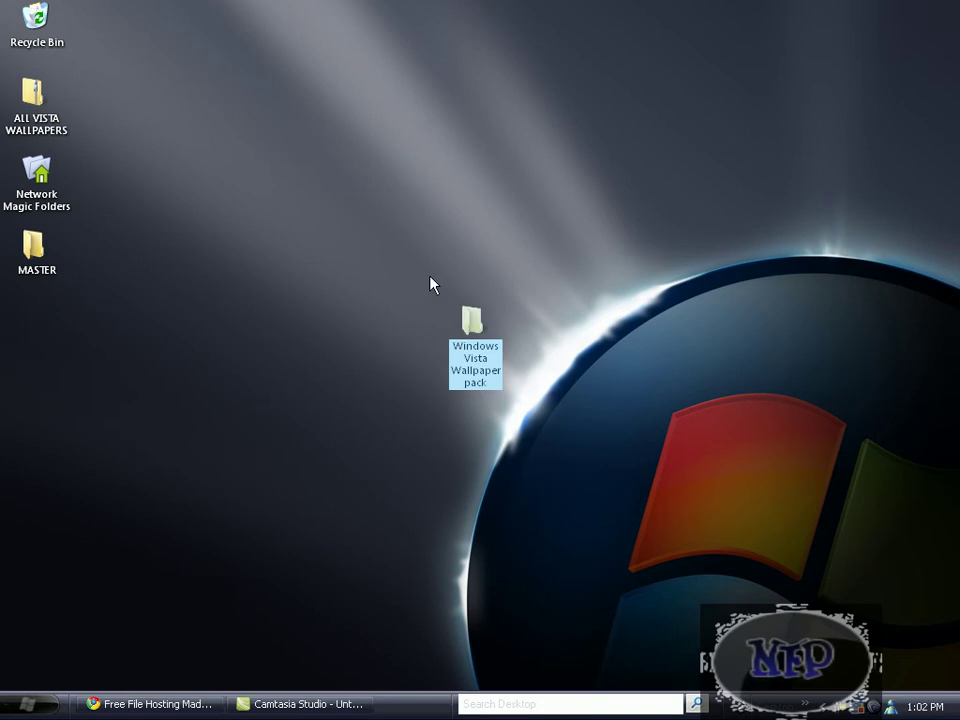
double_click(468, 320)
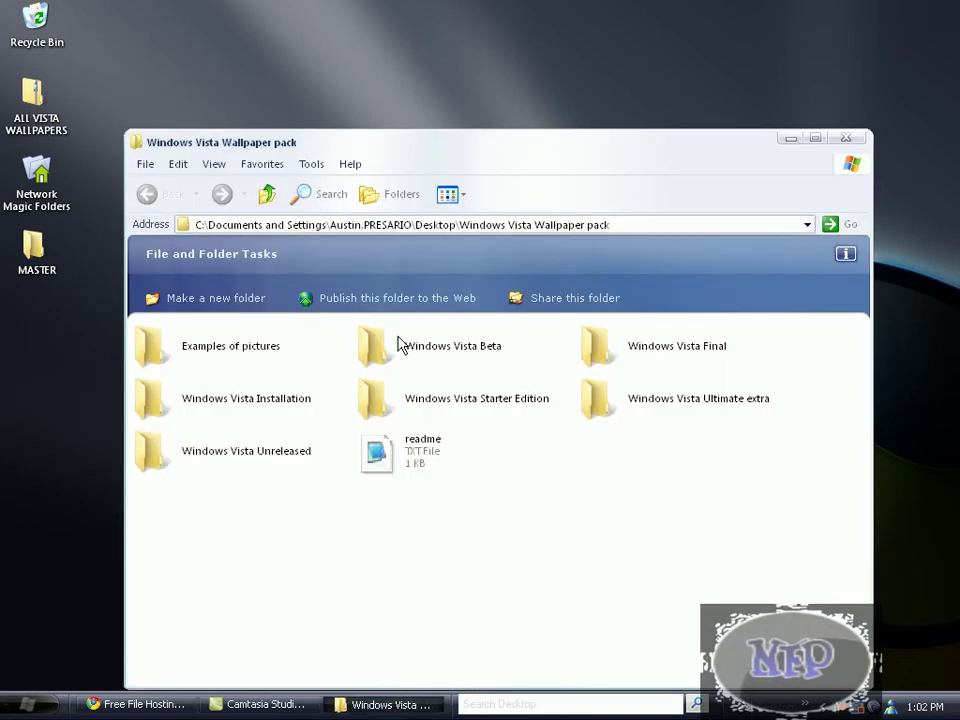
drag(146, 503, 760, 346)
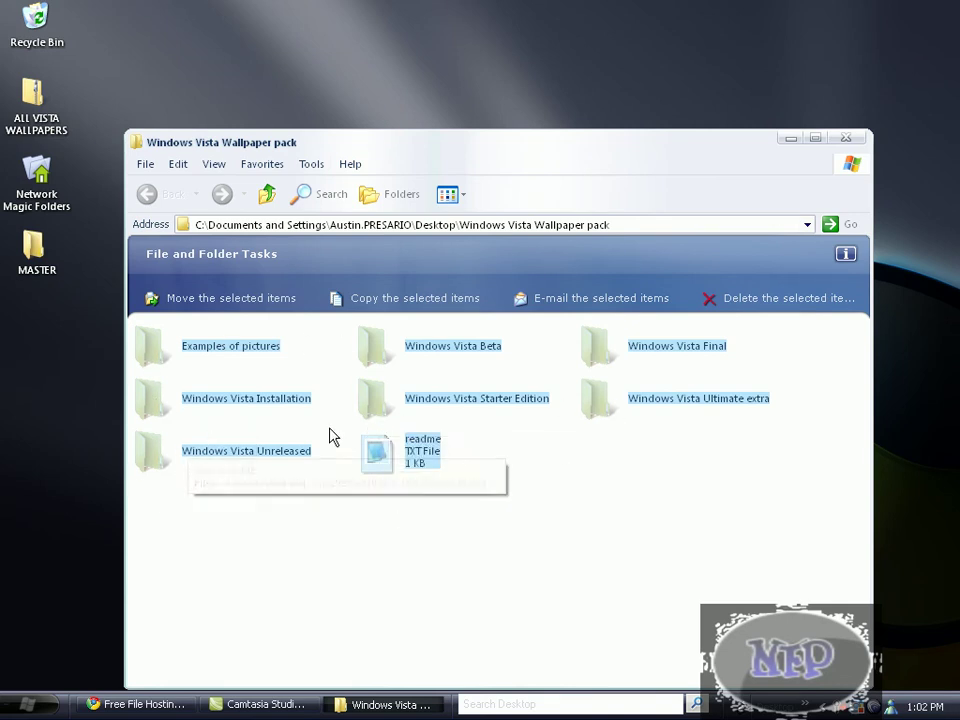
click(399, 549)
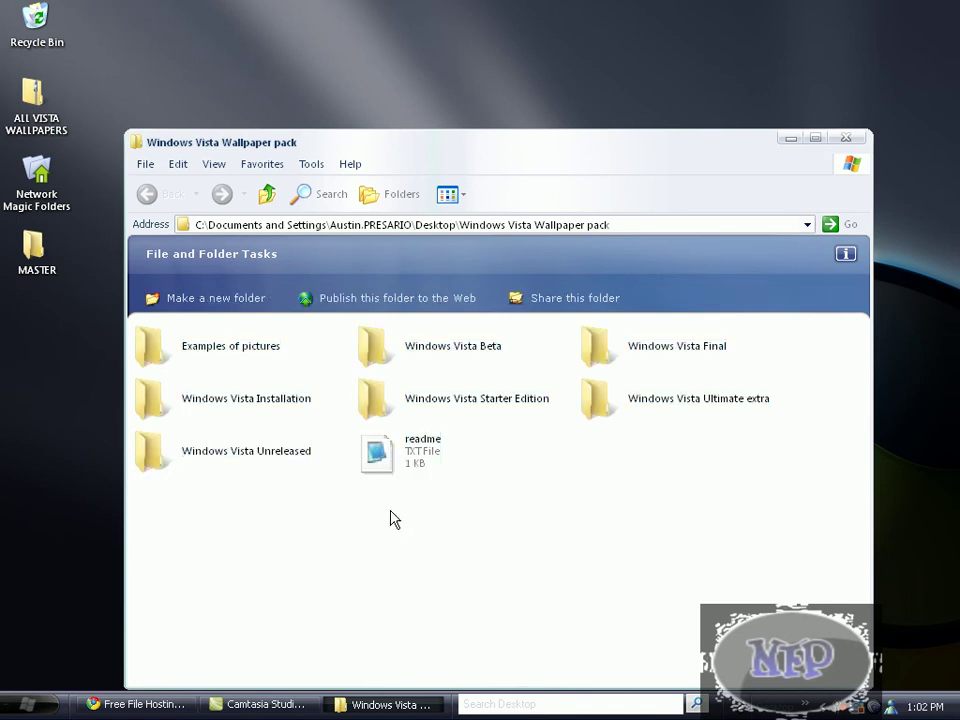
- Read the readme text file and look at the wallpapers in the Windows Vista Ultimate extra folder
double_click(378, 458)
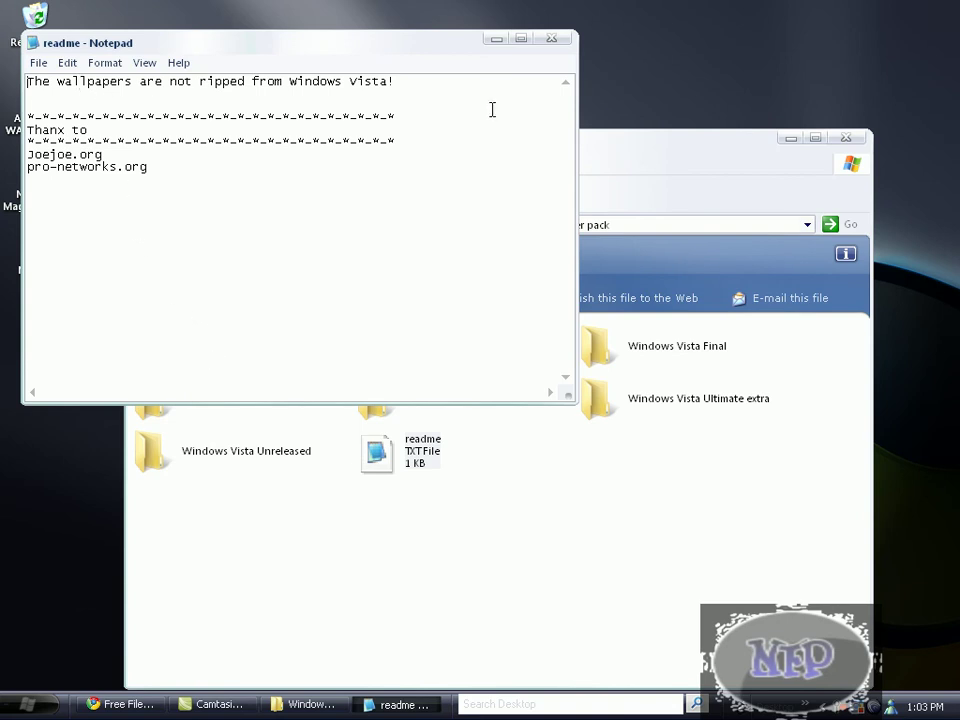
drag(492, 110, 57, 167)
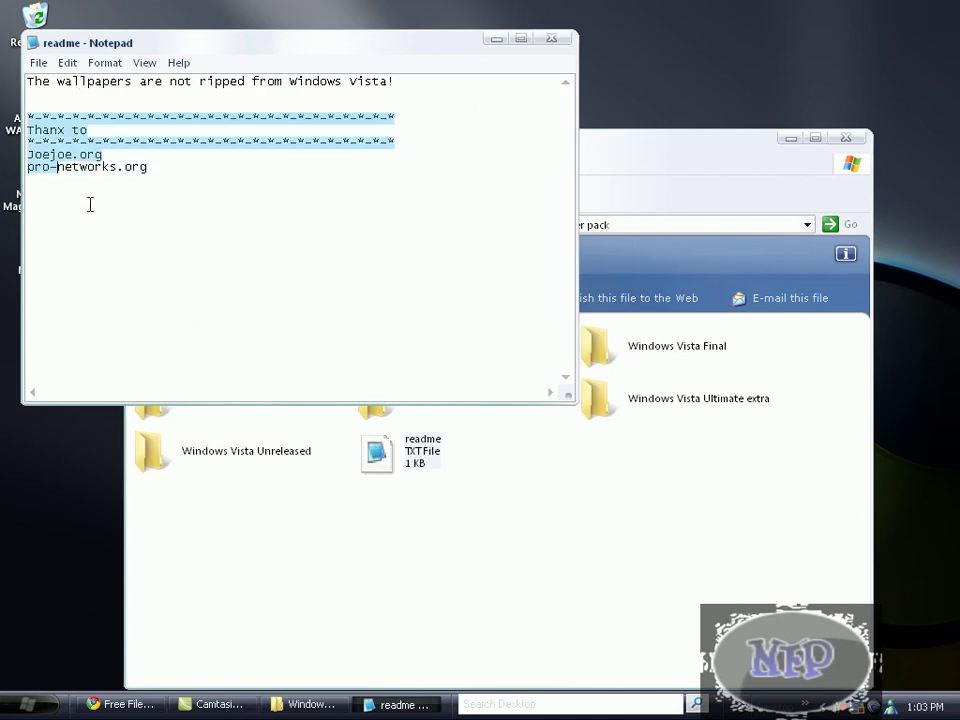
click(553, 41)
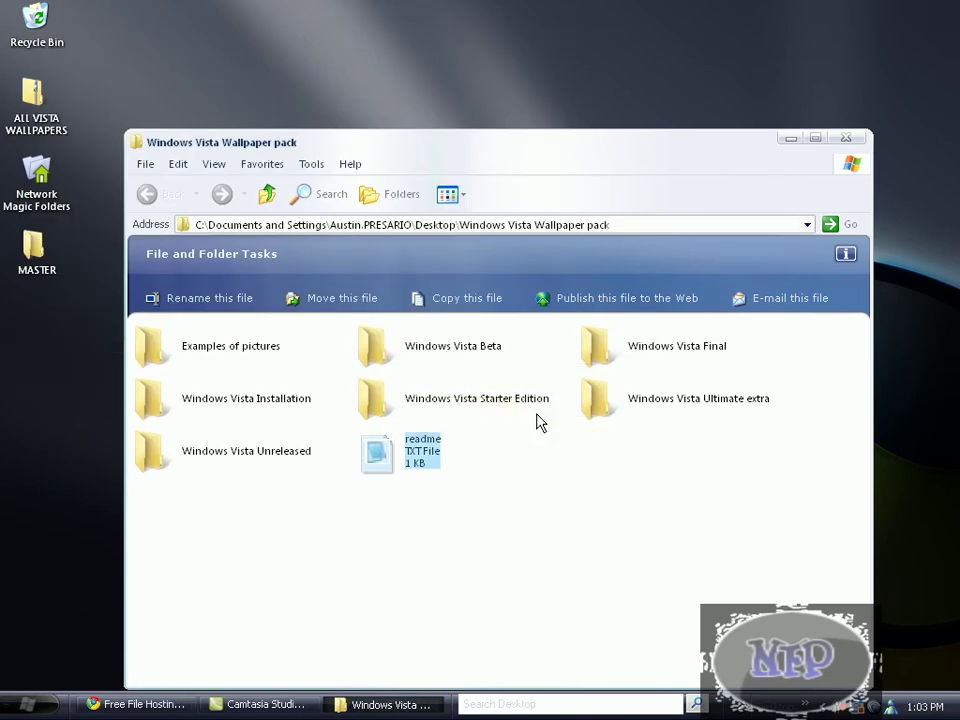
double_click(590, 400)
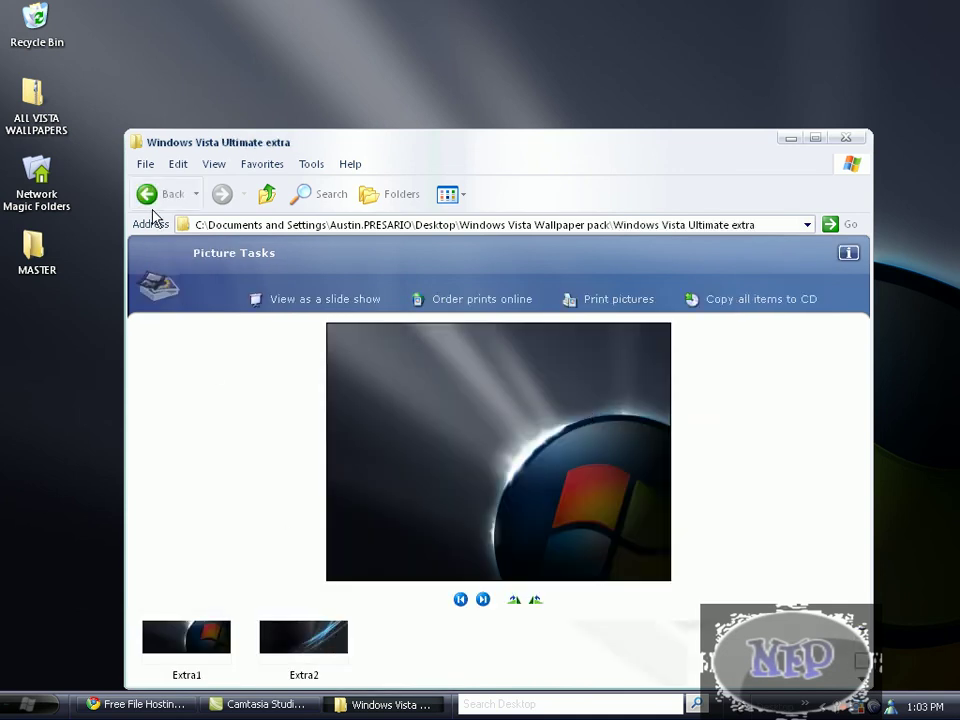
click(147, 194)
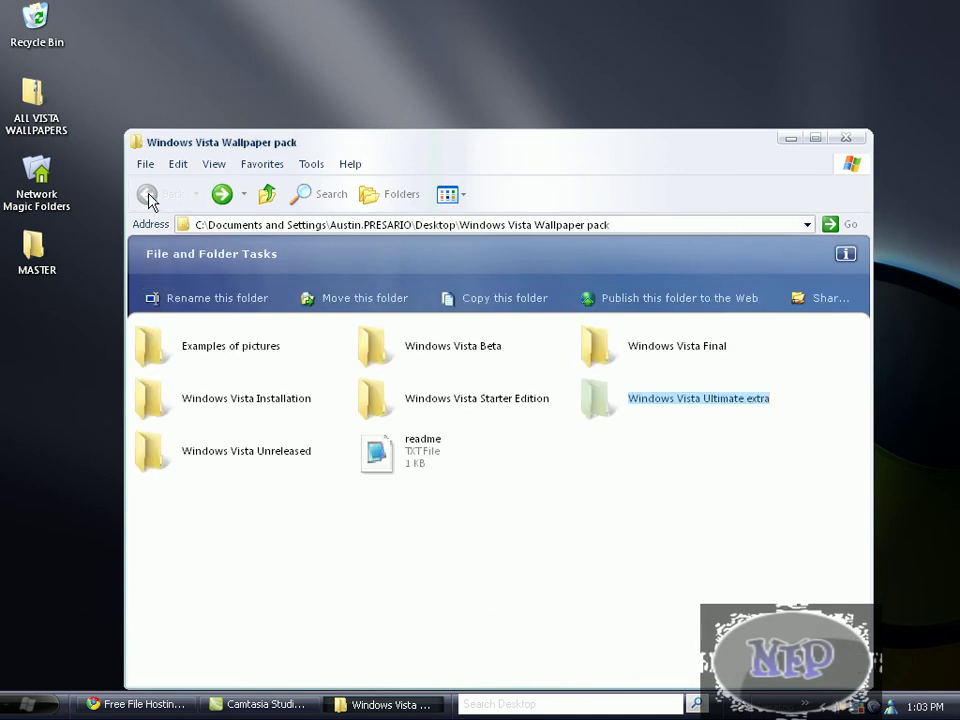
- Set the Instal1 picture from the Windows Vista Installation folder as the desktop background and minimize the folder window
double_click(178, 400)
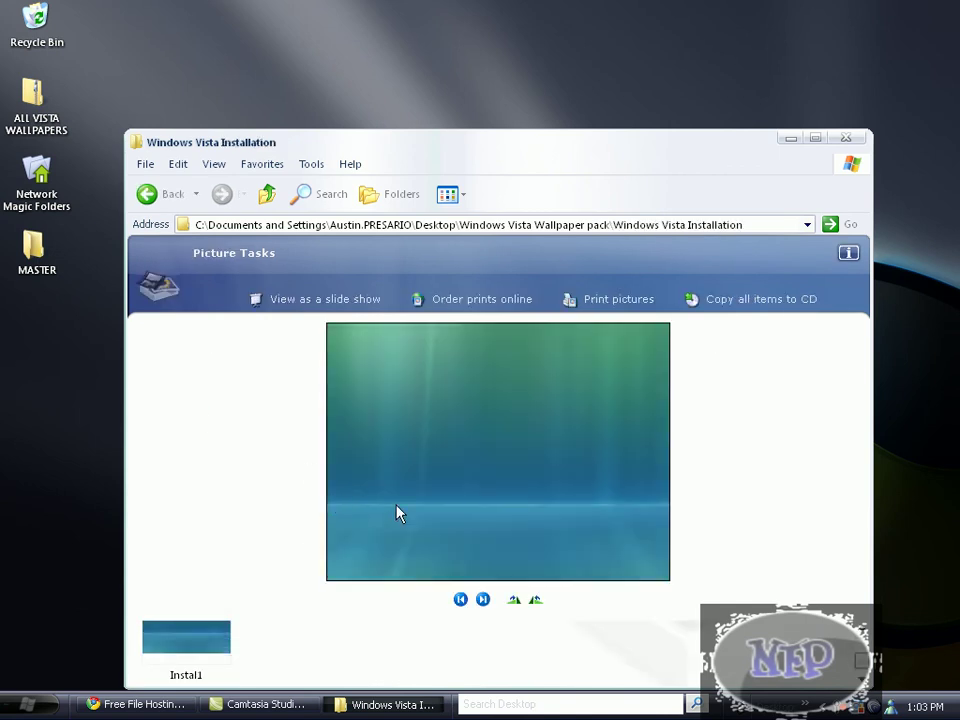
right_click(506, 432)
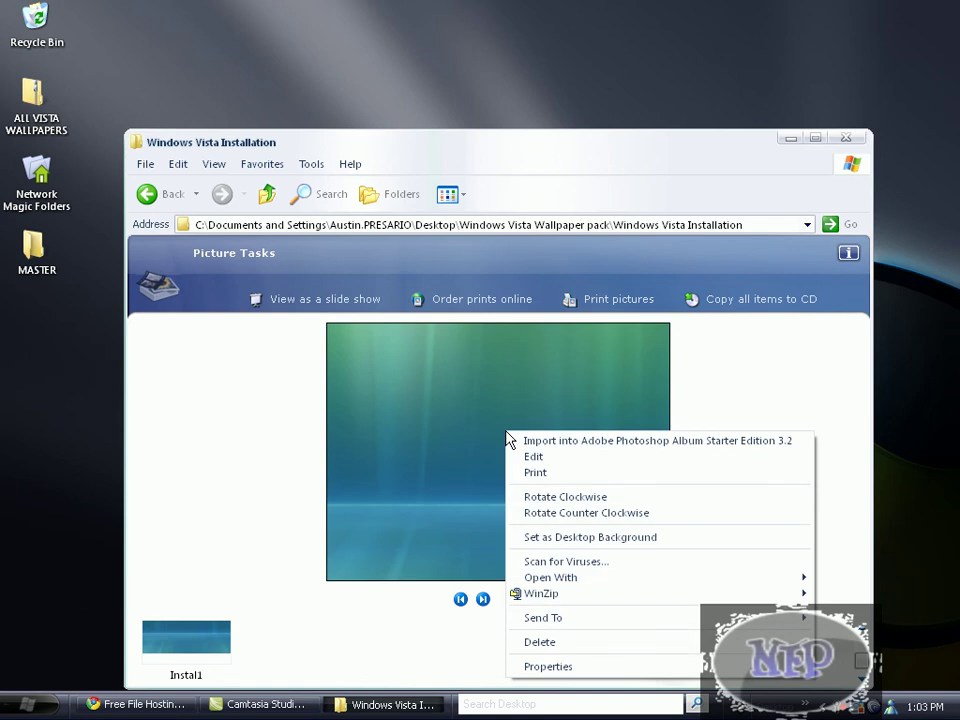
click(558, 540)
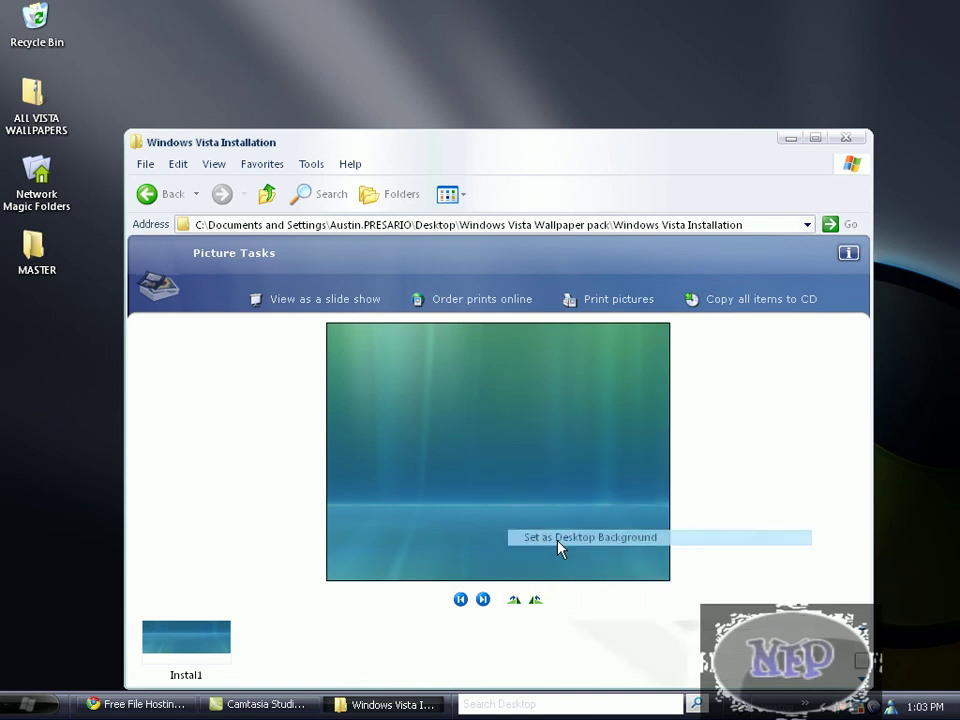
click(790, 138)
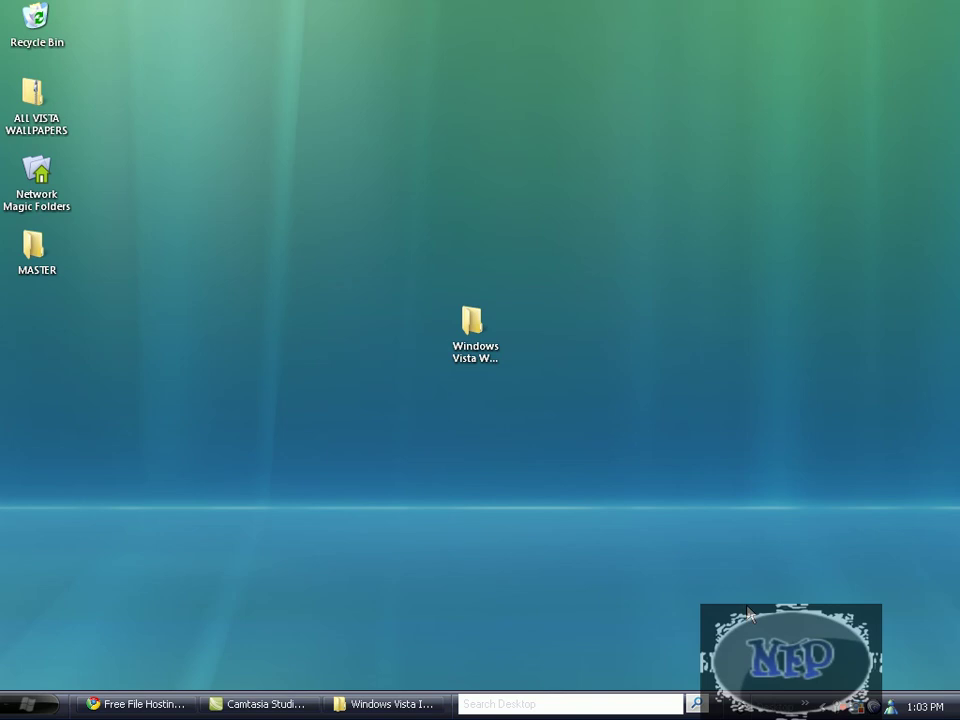
drag(510, 462, 569, 446)
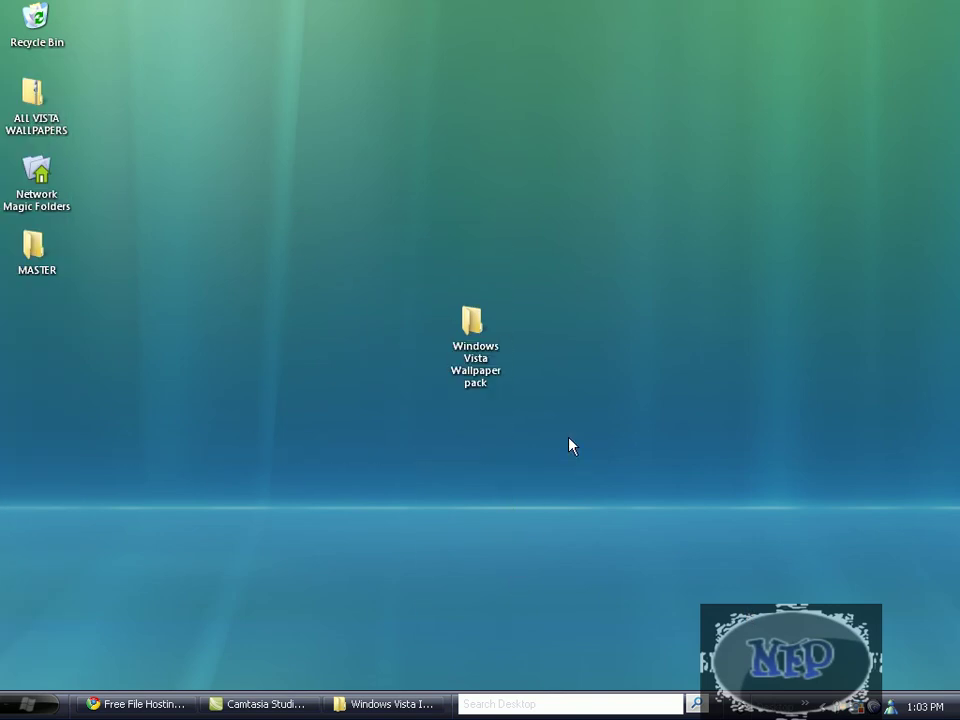
click(842, 707)
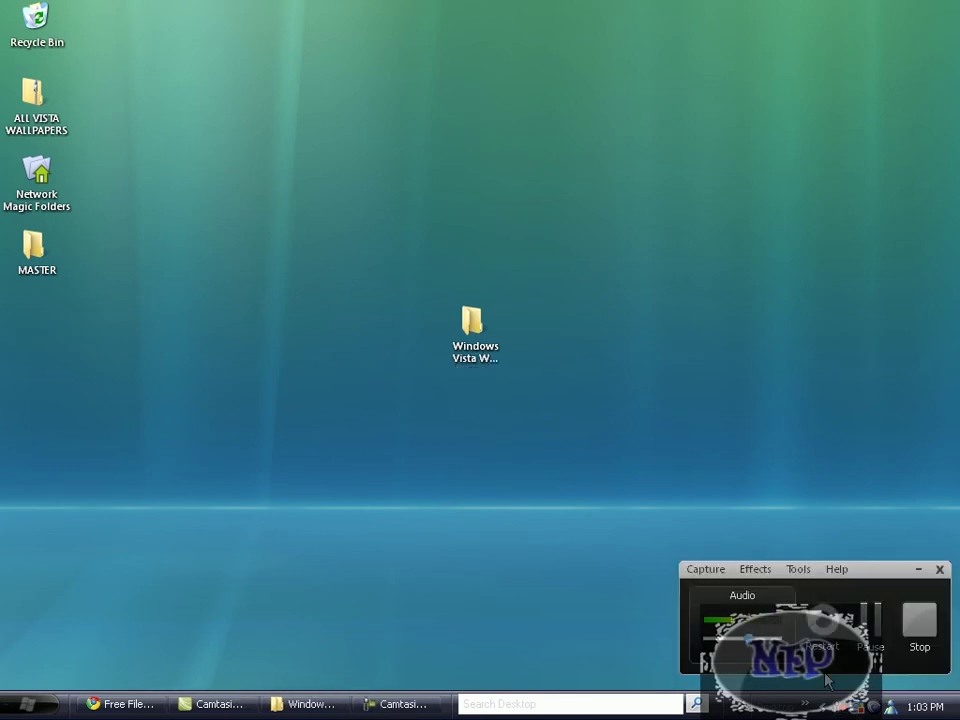